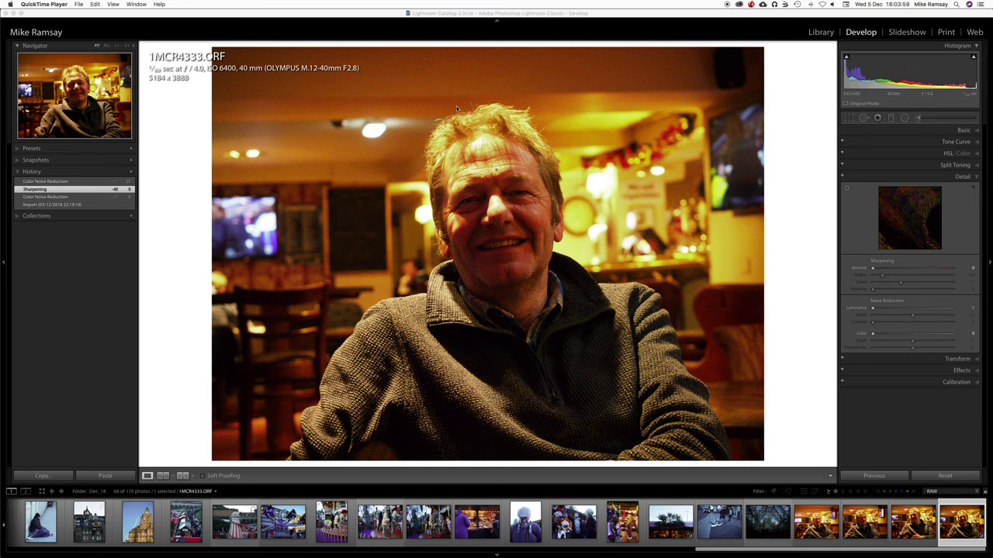
Reset color noise reduction to its default of 25, judging the noise in the ceiling above the man's head.
click(460, 76)
click(460, 76)
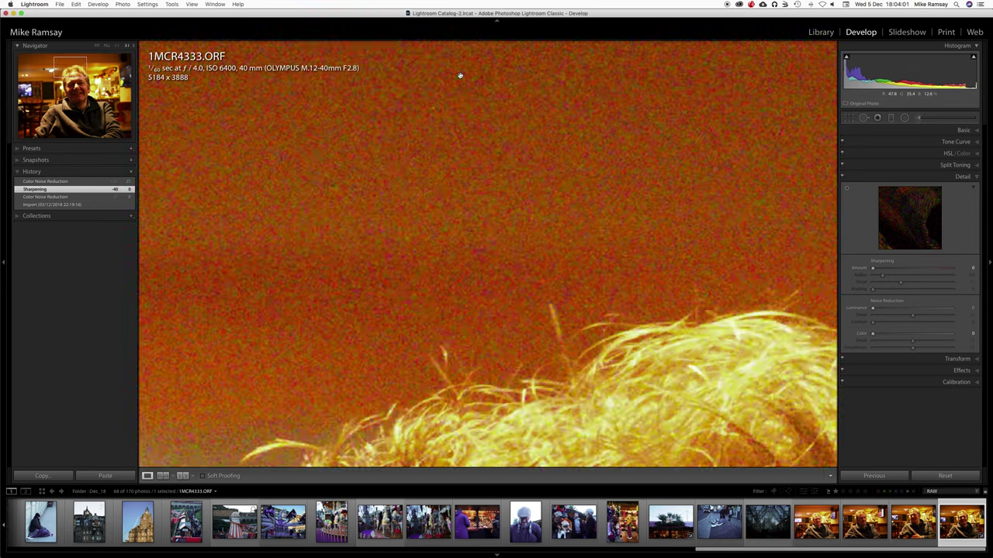
drag(508, 179, 471, 284)
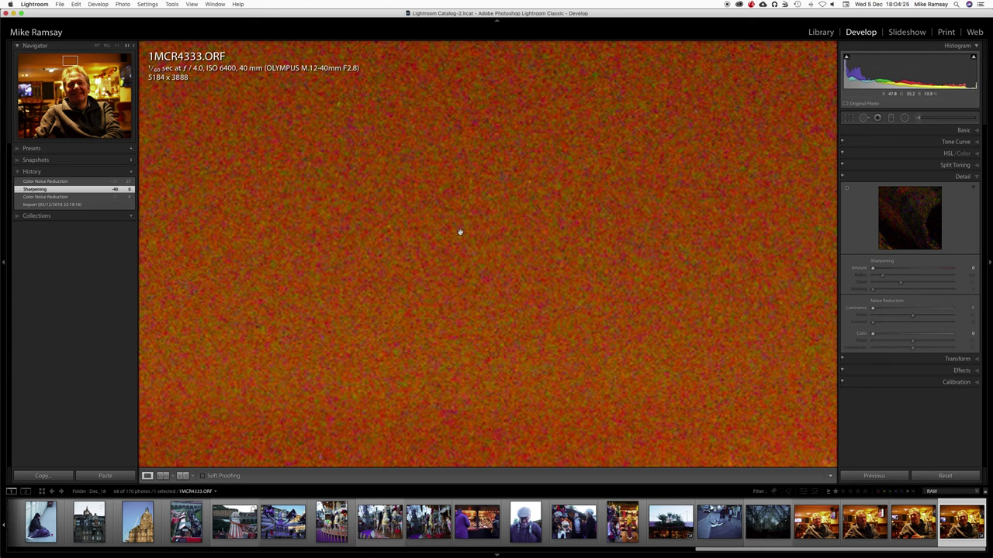
double_click(862, 337)
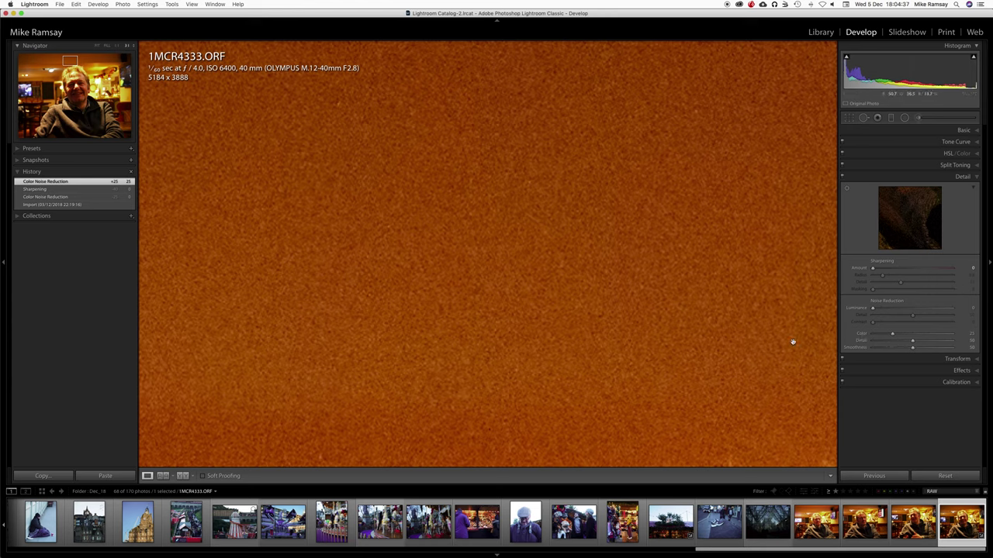
Reset the sharpening amount to its default of 40, judging the effect around the hair and ceiling.
click(562, 290)
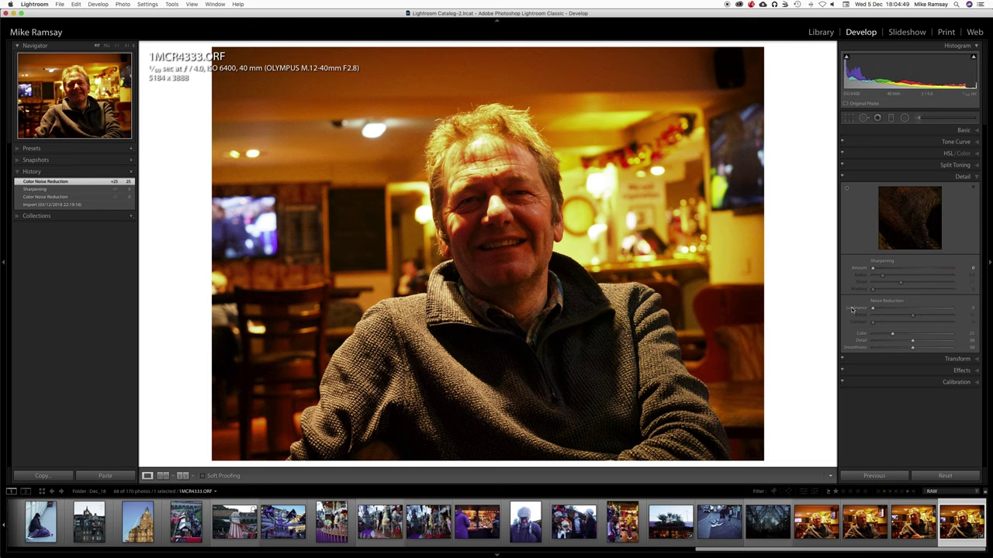
click(534, 85)
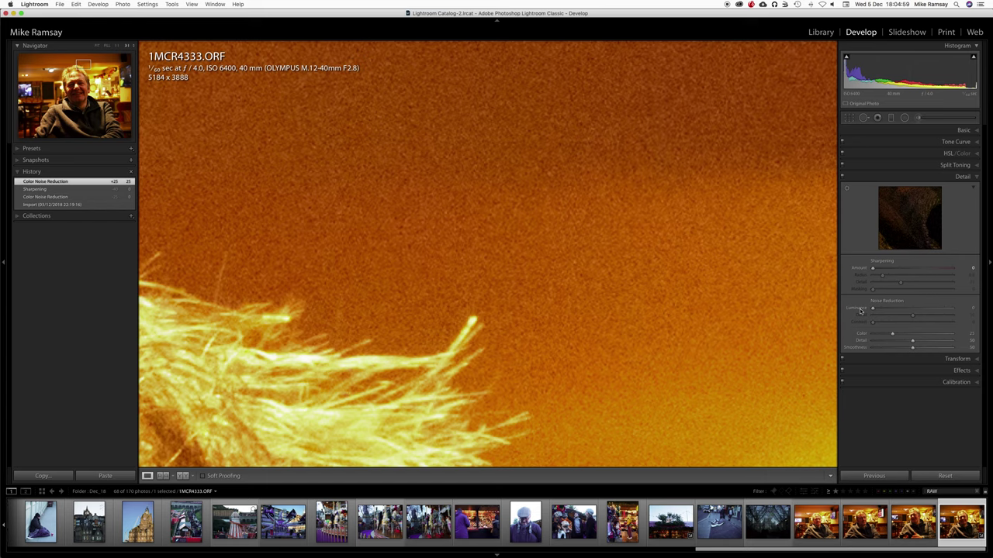
click(859, 310)
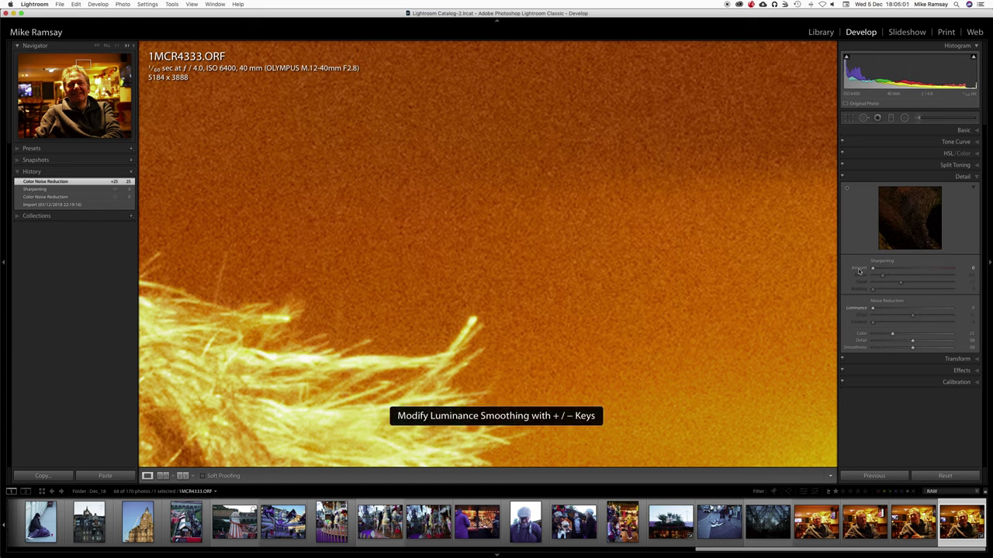
double_click(860, 271)
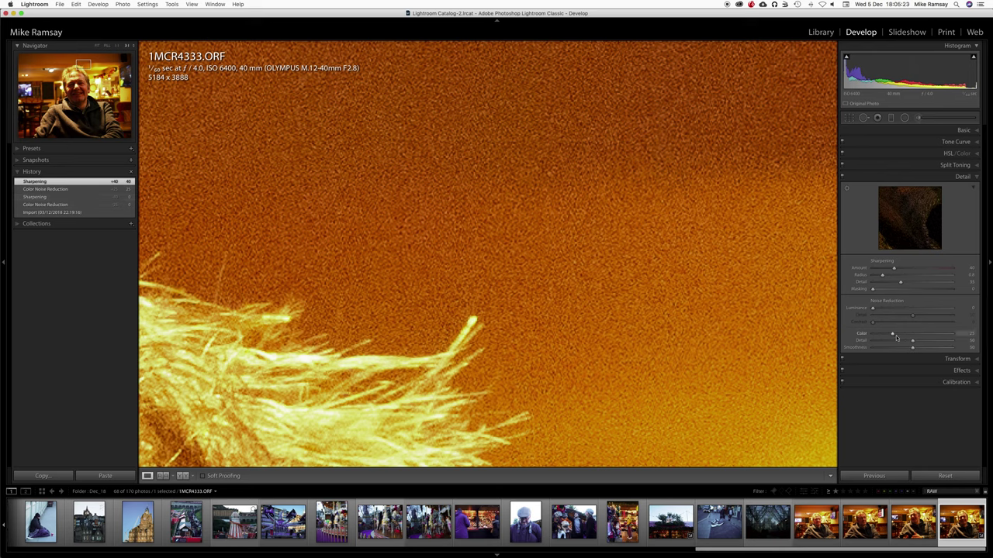
Return to the earlier history state with sharpening at 0 and sweep color noise reduction across its full range, ending at 31.
click(38, 198)
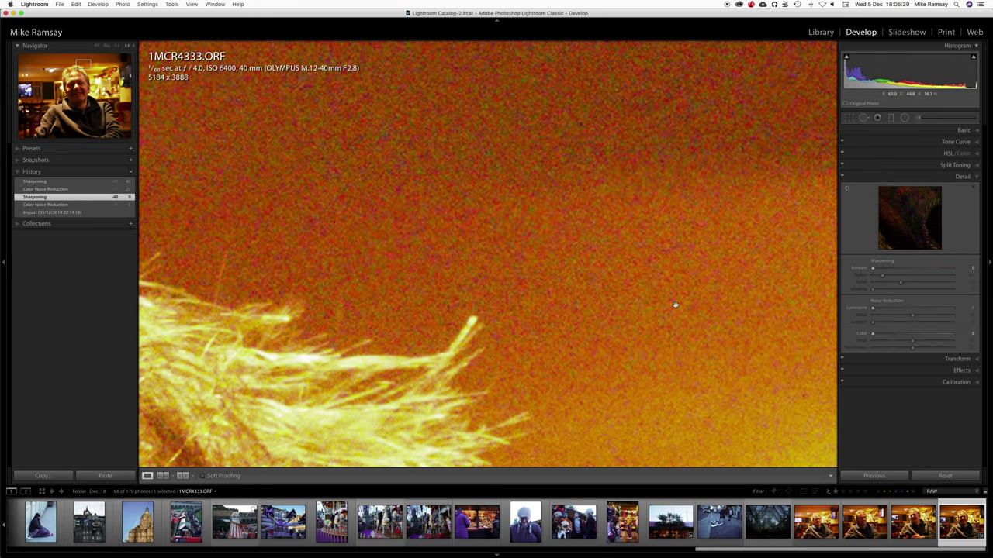
drag(398, 184, 614, 186)
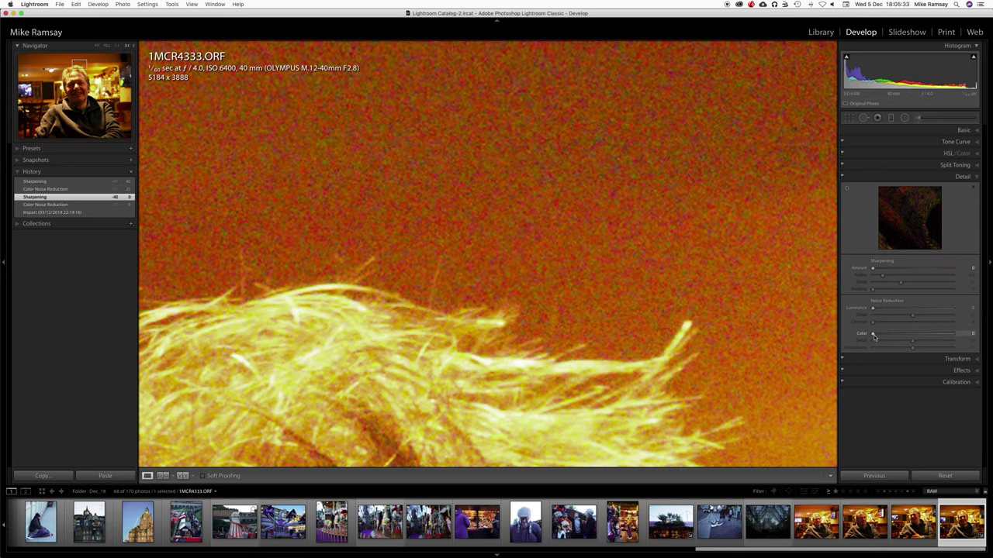
drag(874, 336, 979, 334)
drag(969, 334, 858, 340)
drag(869, 338, 896, 336)
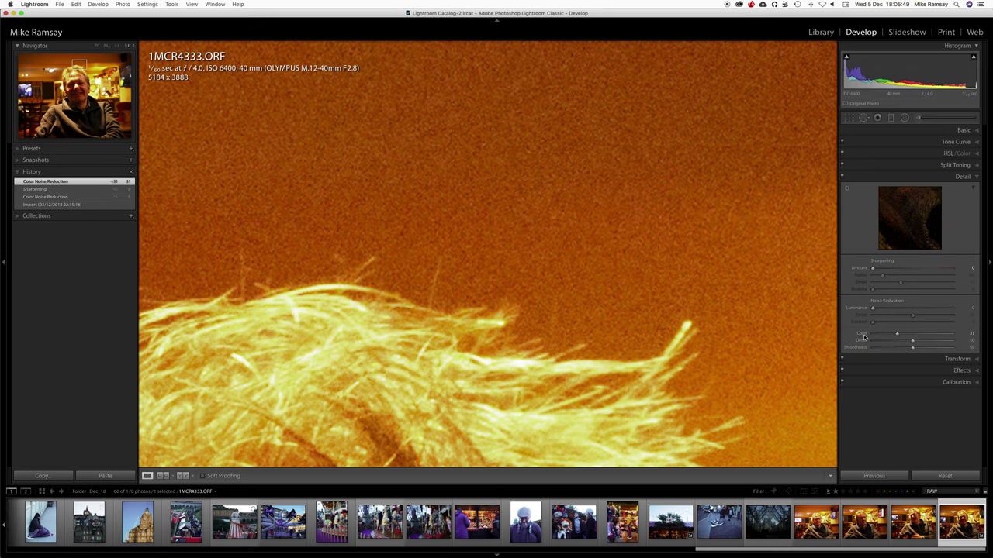
Reset color noise reduction to its default of 25 and the sharpening amount to its default of 40.
double_click(863, 336)
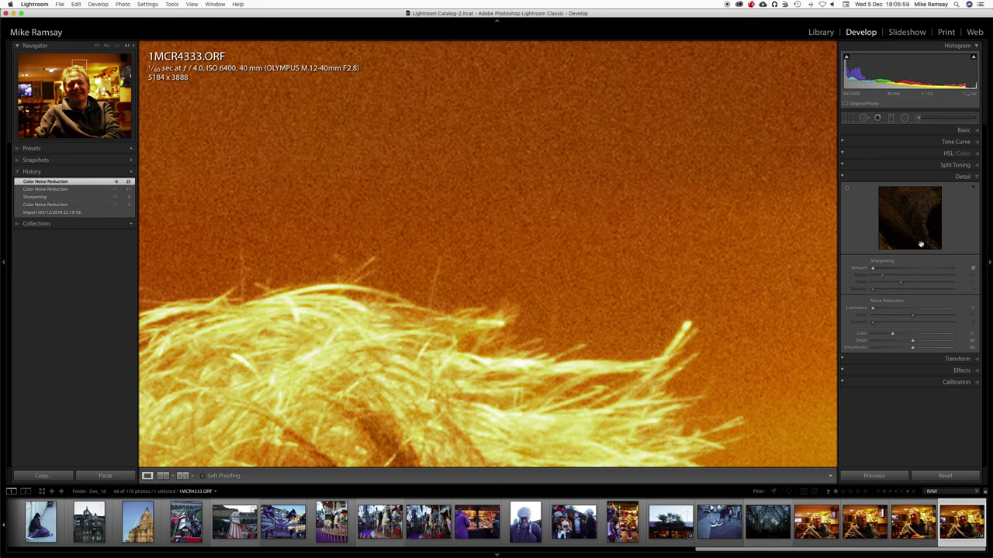
drag(860, 268, 891, 268)
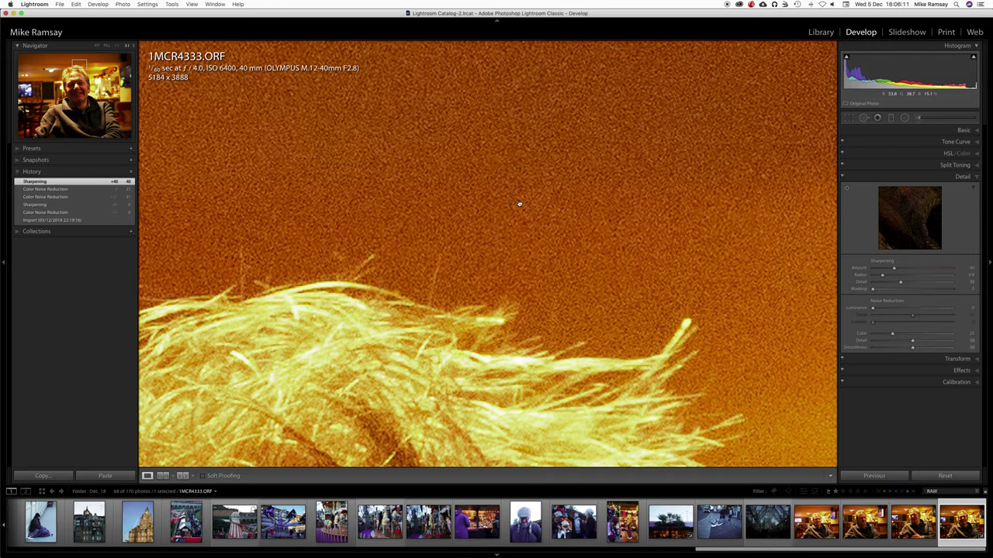
click(519, 204)
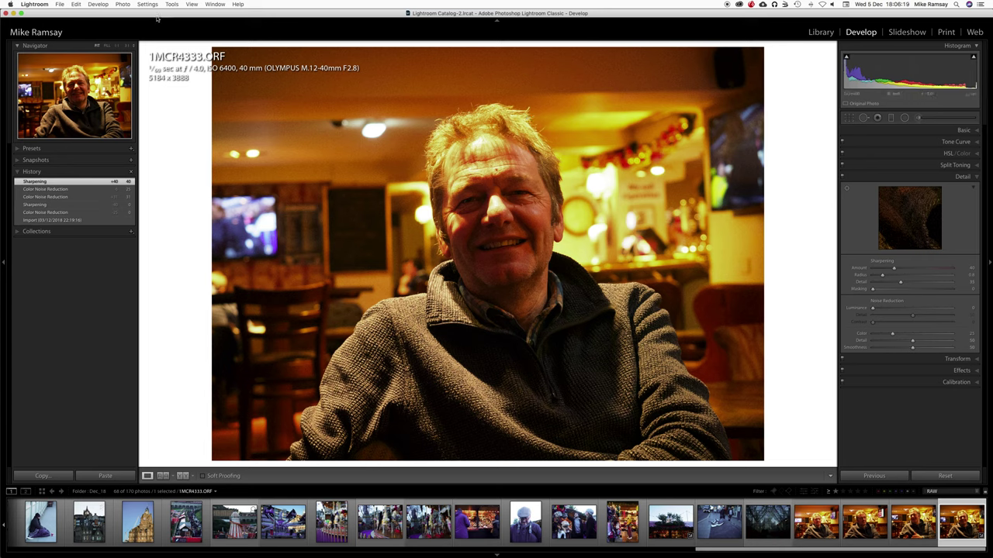
Set the sharpening amount to 62, judging the face at 1:1 in the grayscale preview.
click(116, 47)
click(117, 47)
drag(419, 226, 527, 202)
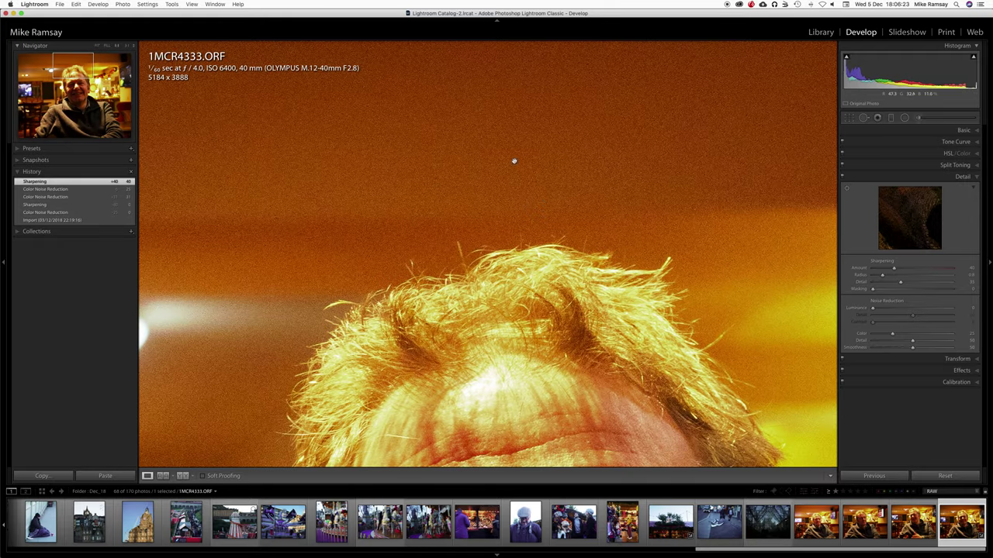
click(548, 181)
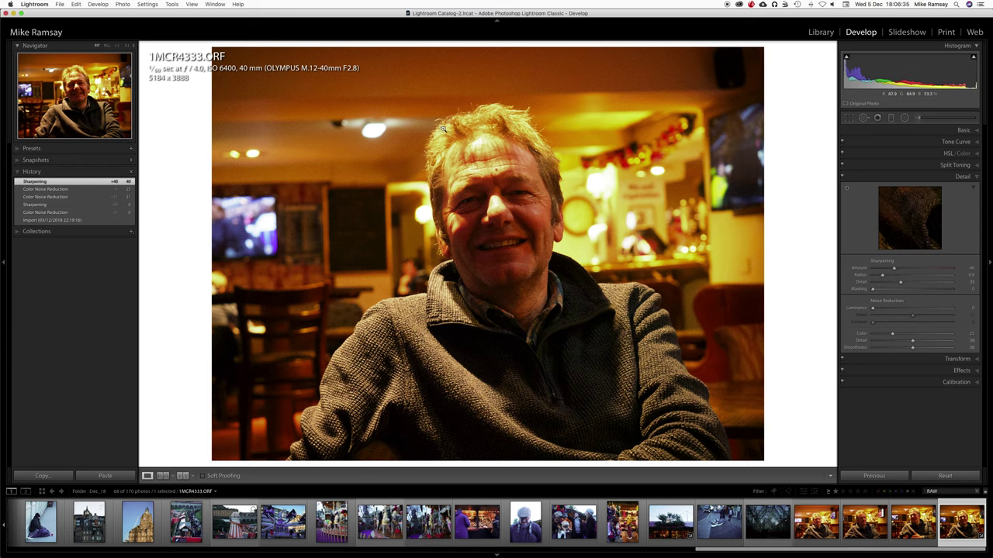
click(116, 46)
click(90, 88)
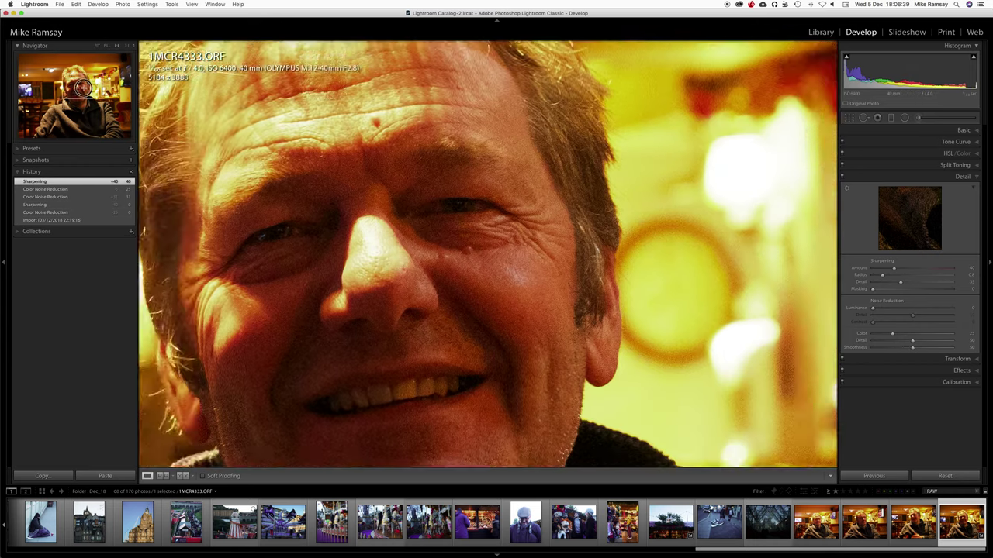
drag(90, 88, 90, 90)
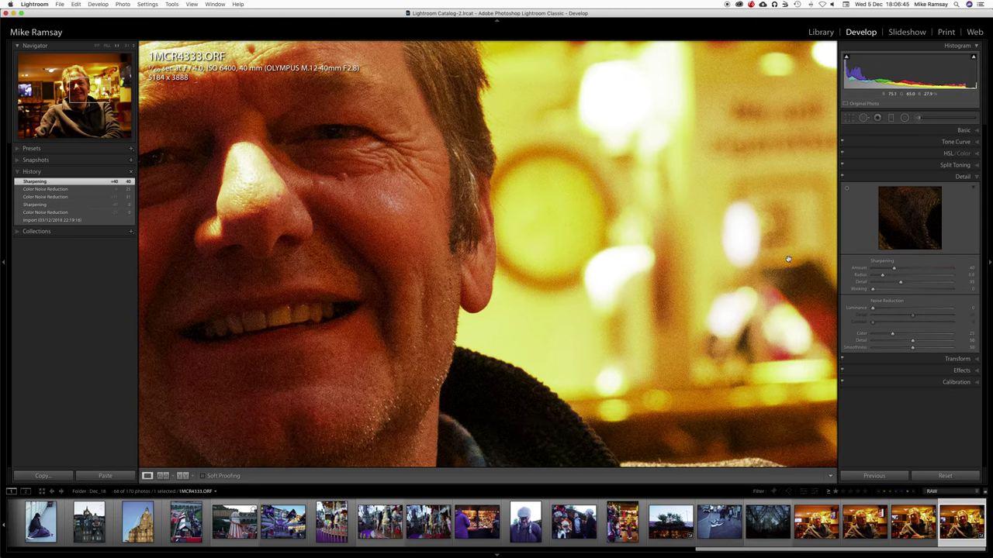
alt+click(895, 270)
drag(895, 270, 957, 269)
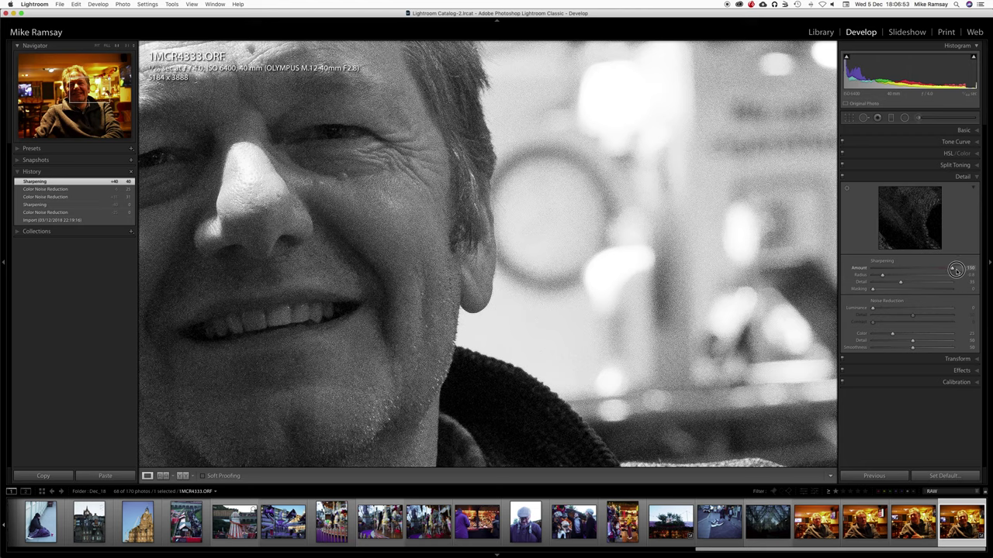
drag(956, 269, 906, 272)
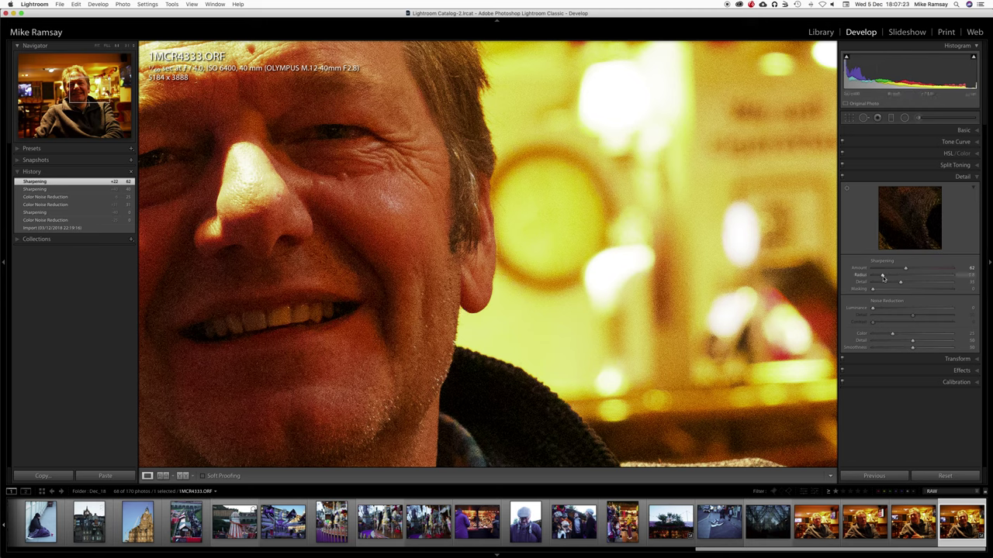
Preview the edges affected by the sharpening radius without changing its value.
key(alt)
drag(882, 277, 882, 277)
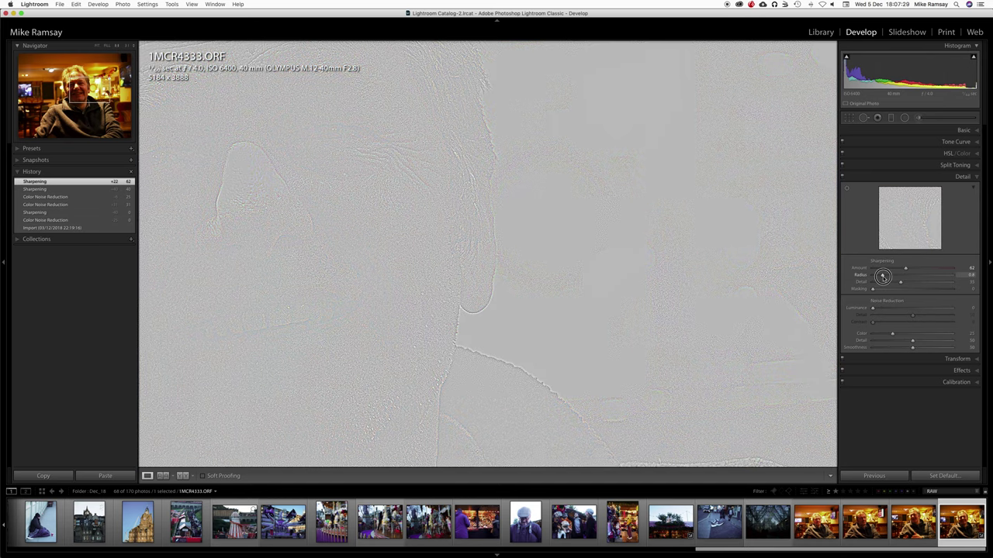
mouse_move(883, 277)
mouse_down()
mouse_move(970, 275)
mouse_move(883, 276)
mouse_up()
drag(883, 276, 883, 277)
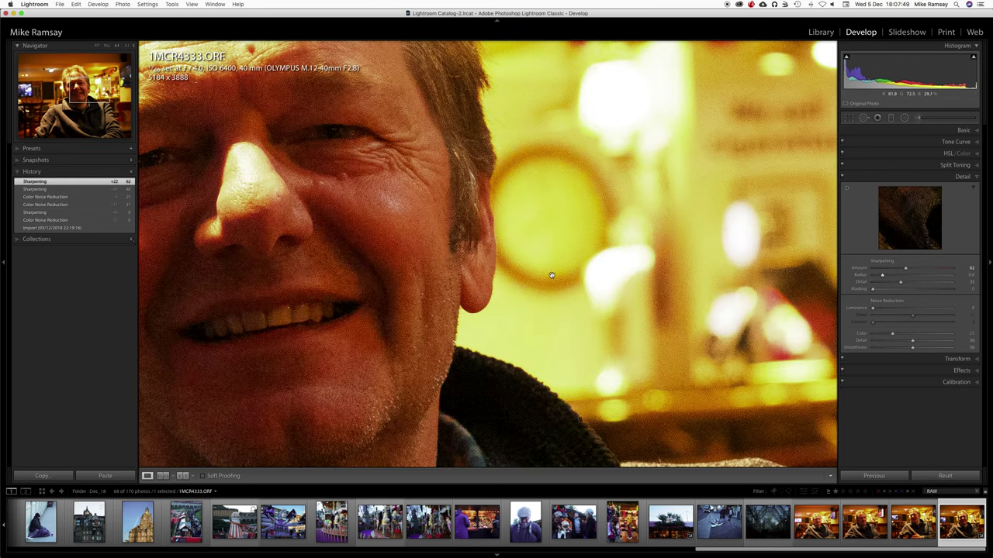
Set the sharpening masking to 79 using the black-and-white mask preview of the whole photo.
drag(561, 248, 525, 436)
drag(529, 145, 602, 106)
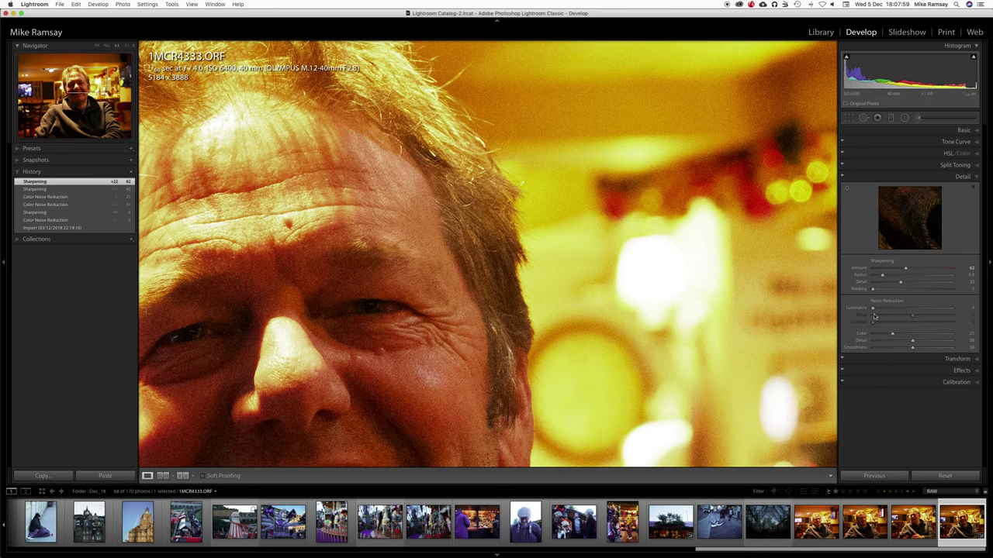
drag(686, 202, 631, 303)
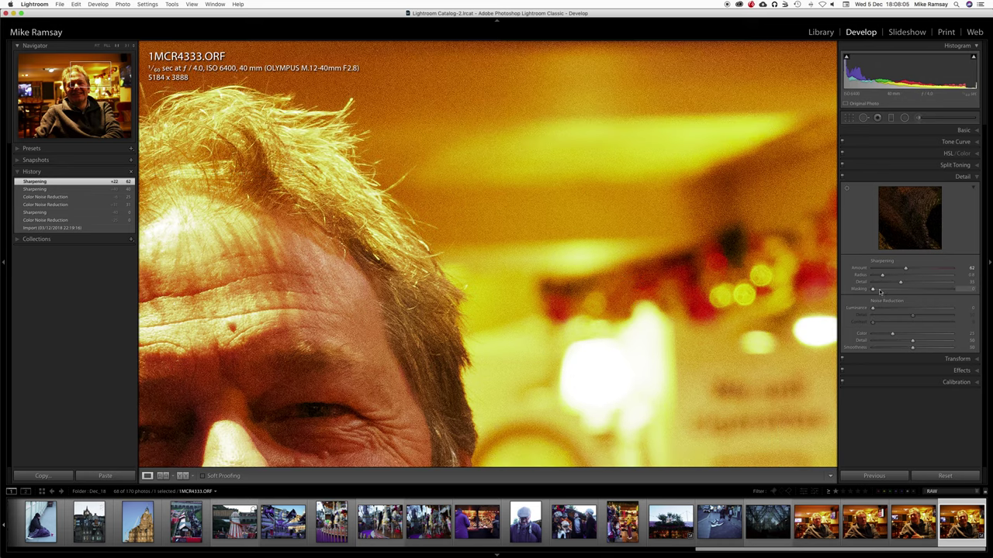
drag(539, 128, 564, 280)
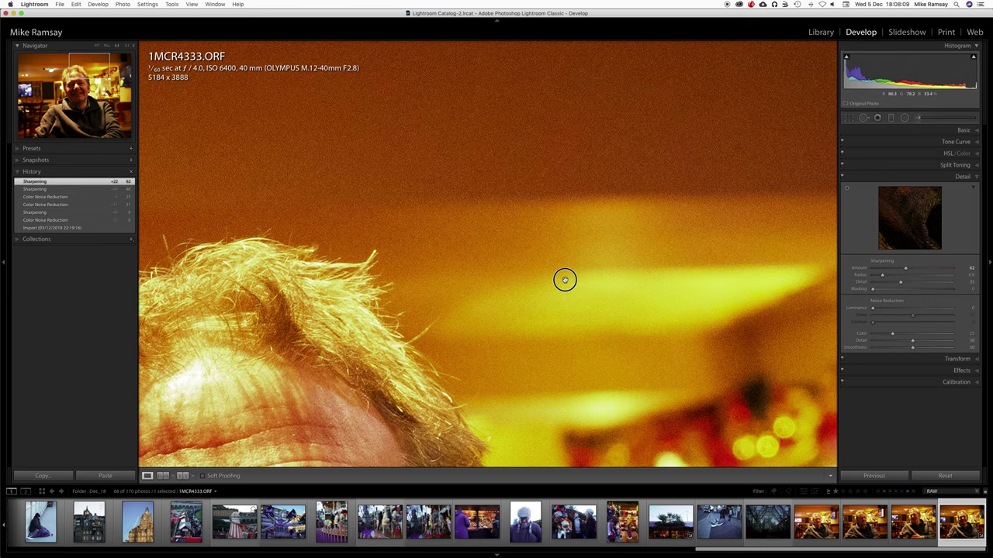
mouse_move(588, 121)
mouse_down()
mouse_move(550, 178)
mouse_move(567, 117)
mouse_move(592, 126)
mouse_up()
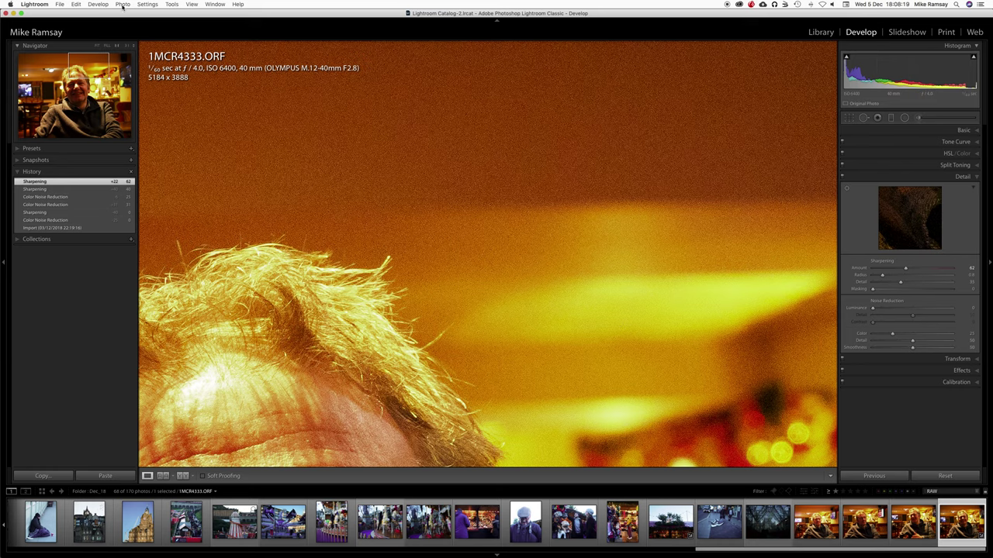
click(98, 47)
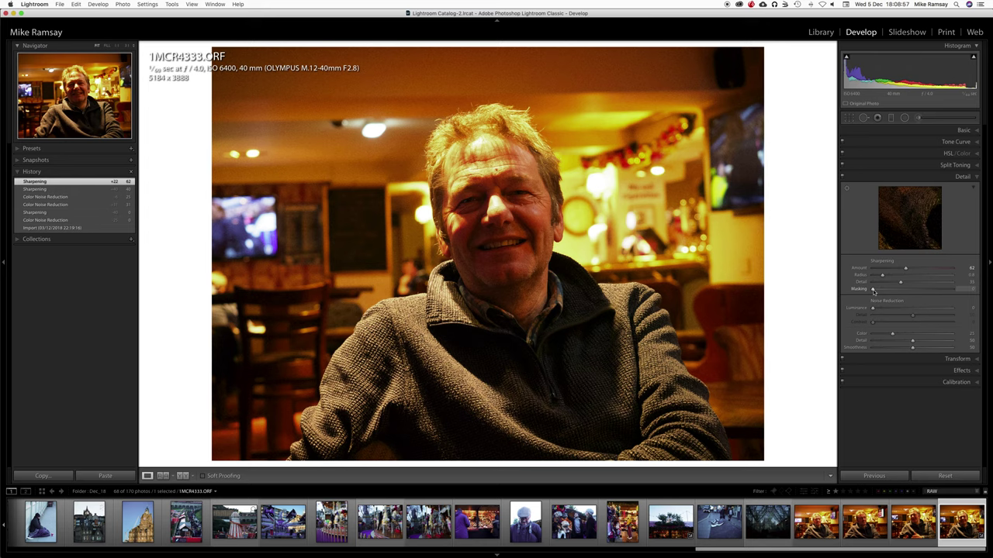
key(alt)
drag(873, 289, 873, 290)
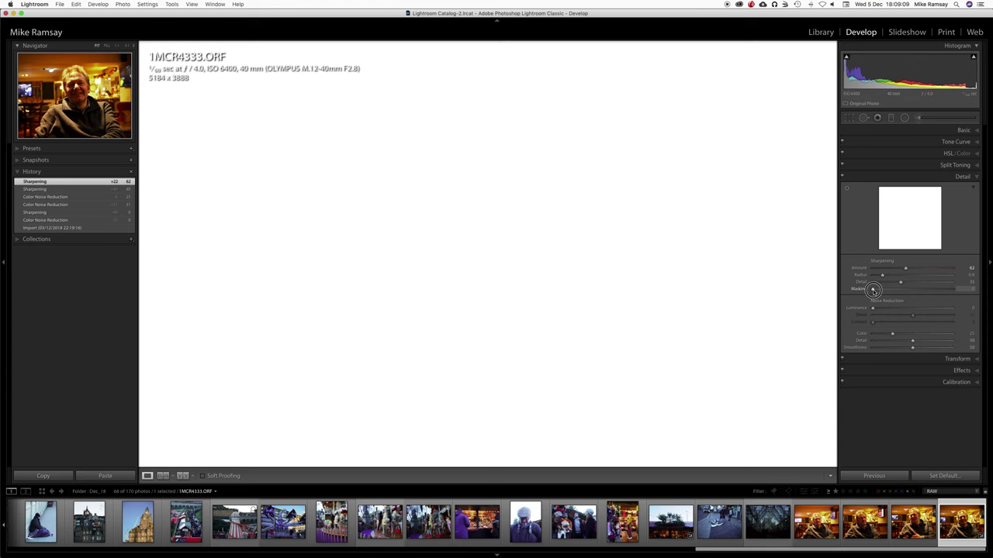
drag(872, 290, 936, 289)
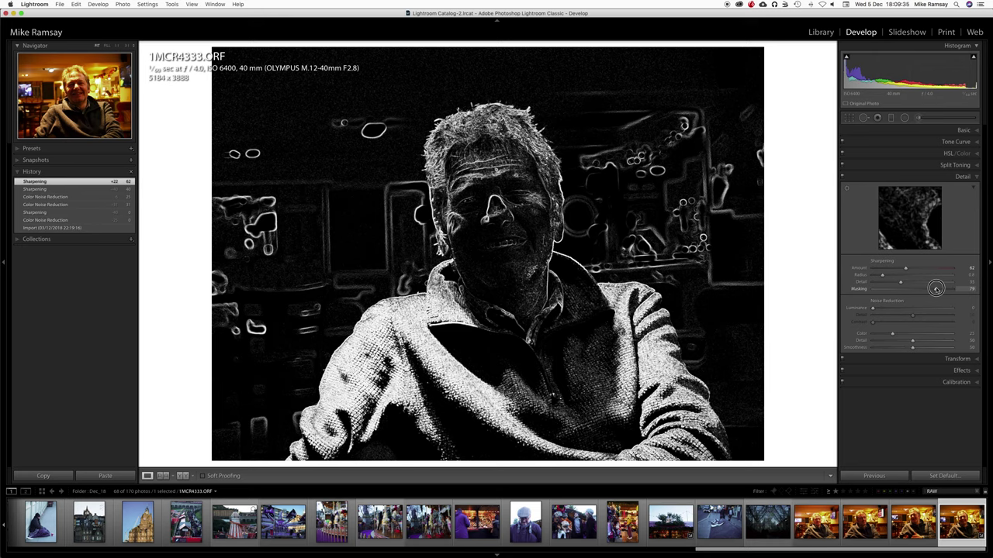
drag(936, 288, 936, 289)
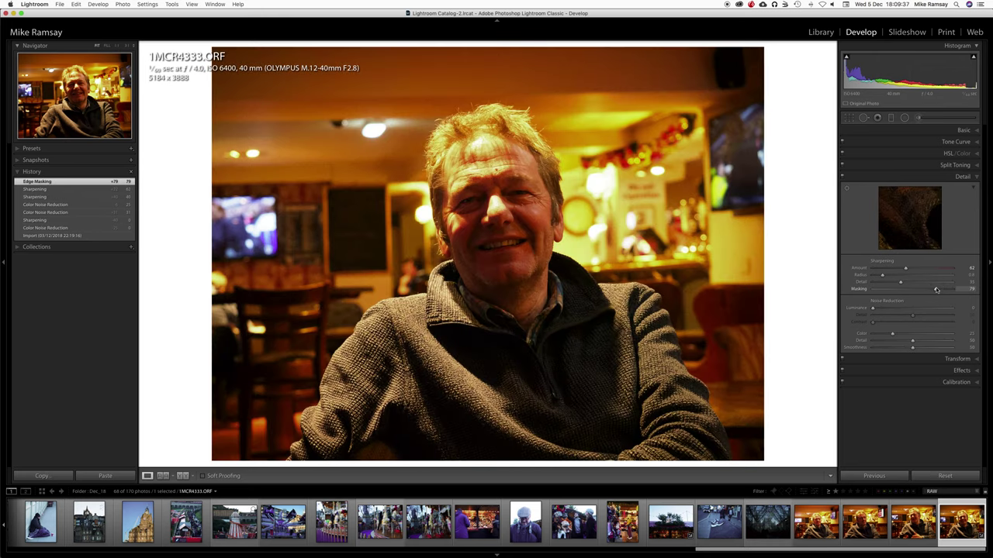
Set luminance noise reduction to 45, judging the smoothing on the ceiling and blurred decorations at 1:1.
click(533, 90)
drag(540, 94, 536, 133)
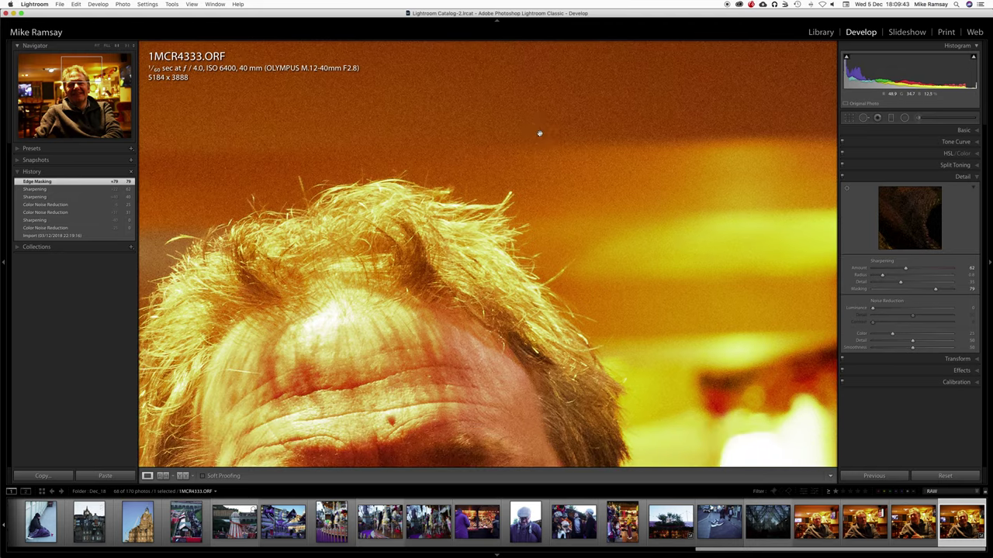
click(536, 132)
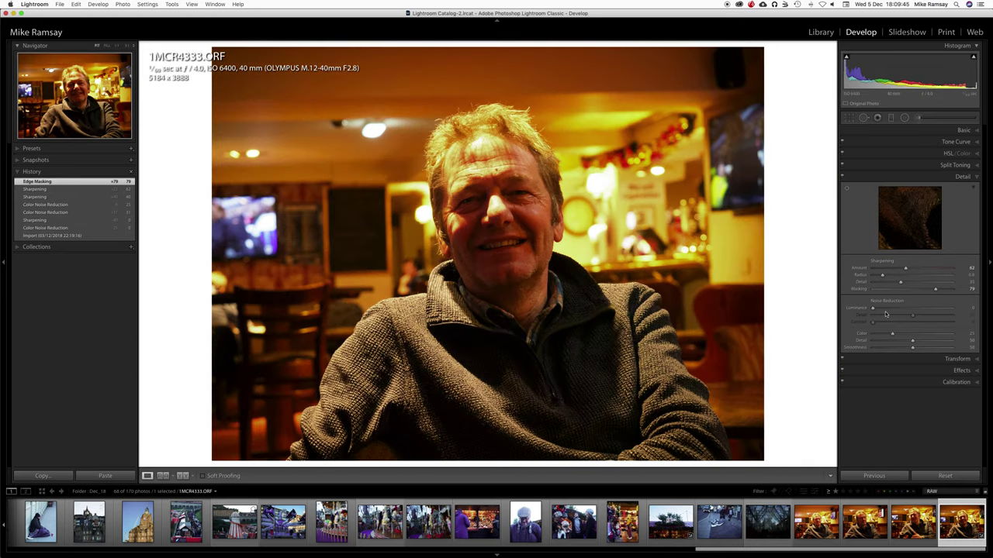
drag(585, 93, 411, 209)
drag(512, 167, 412, 115)
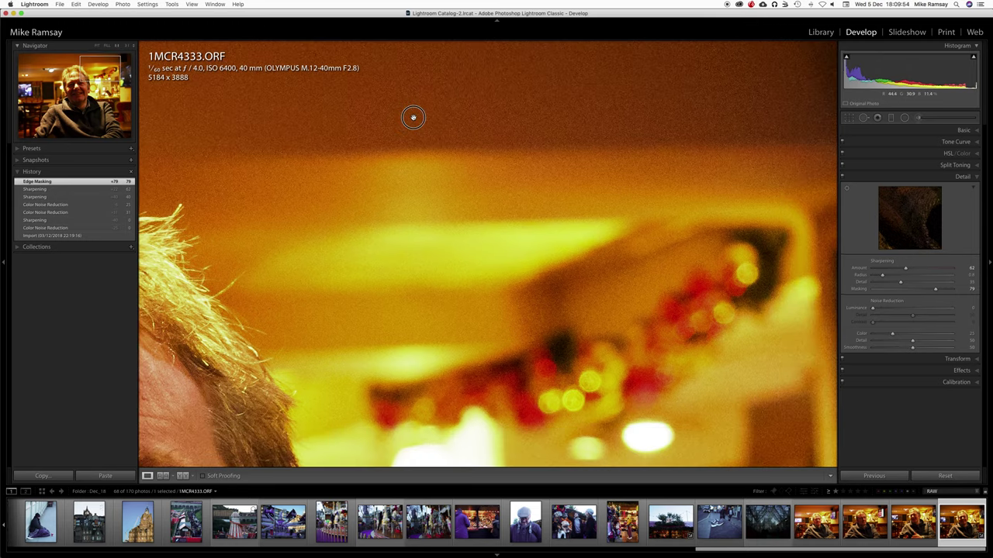
click(873, 309)
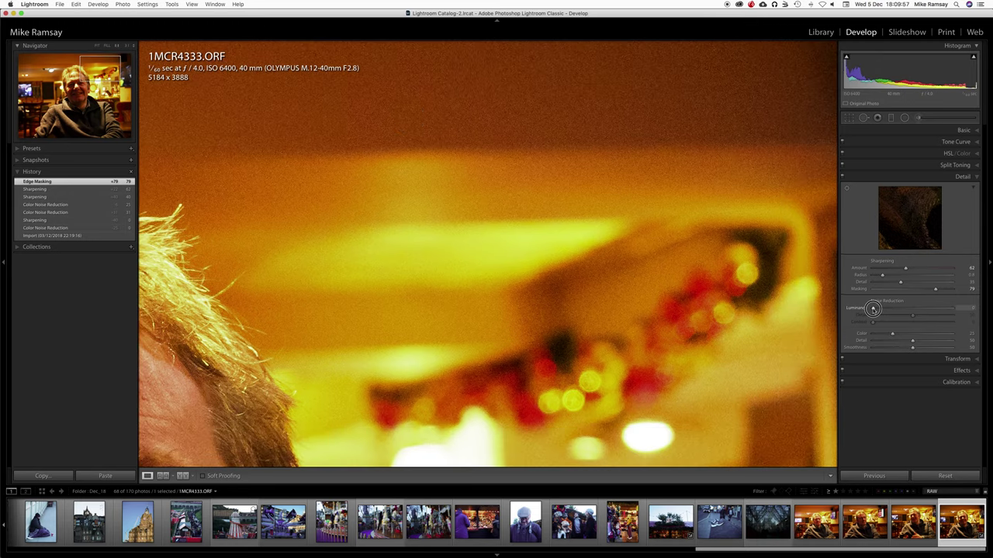
drag(873, 309, 907, 310)
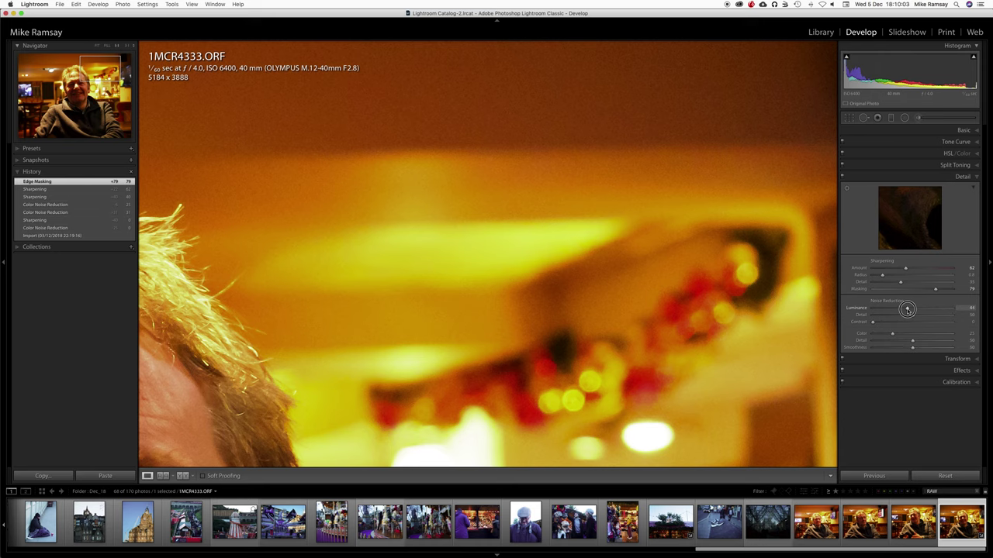
drag(906, 310, 909, 309)
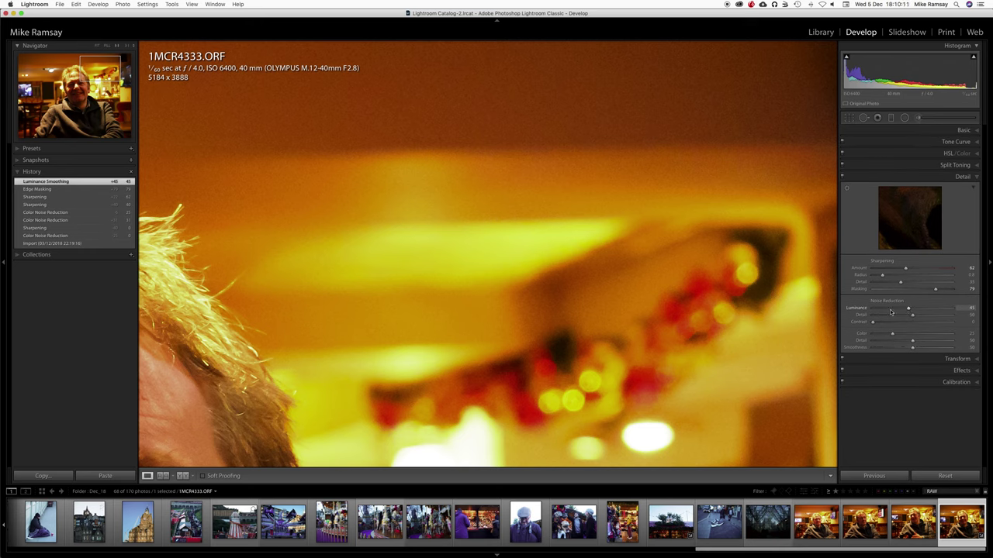
Raise luminance noise reduction to 100 and examine its smoothing effect on the man's skin and forehead up close.
click(353, 333)
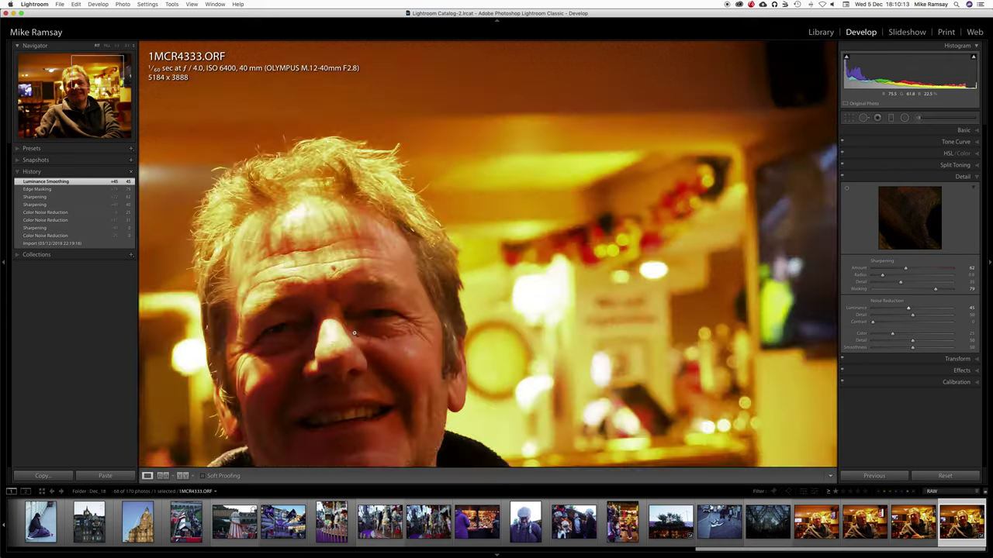
click(521, 225)
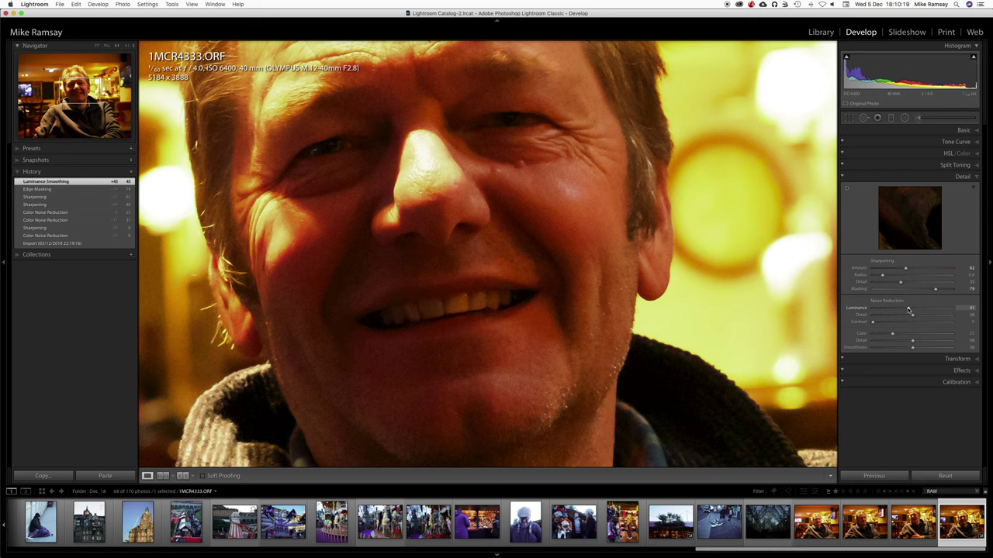
drag(909, 309, 988, 305)
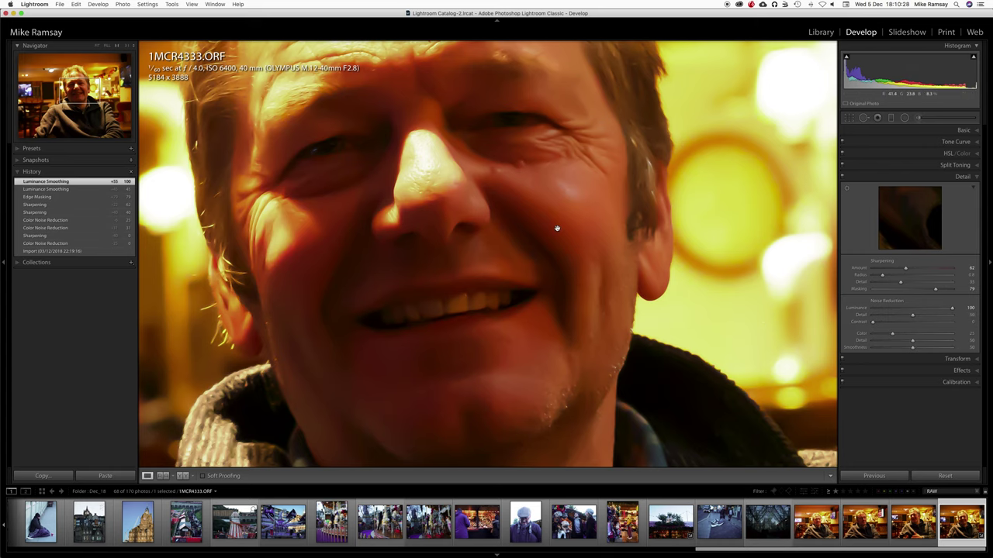
drag(548, 210, 539, 388)
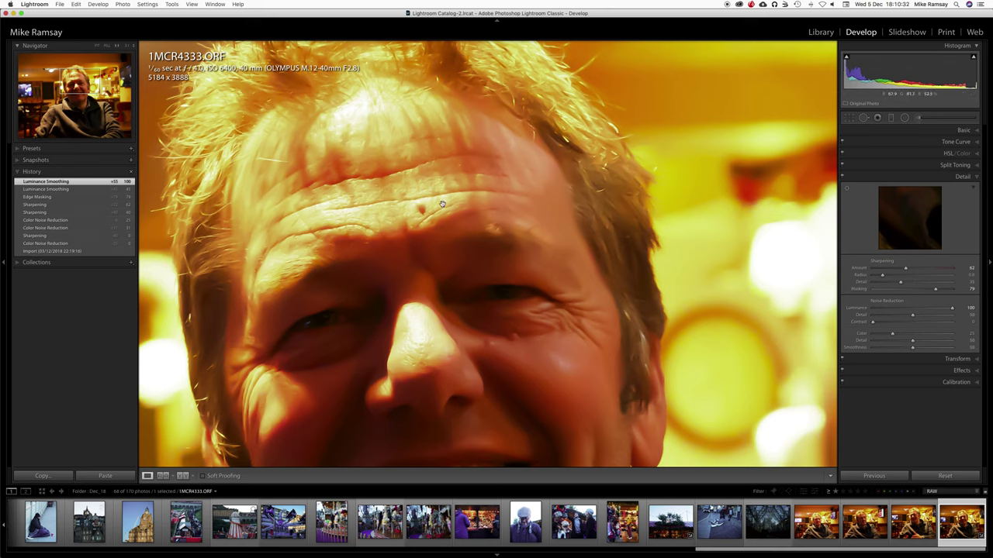
Set luminance noise reduction to 26, judging the skin texture up close, and view the whole photo.
click(952, 311)
drag(953, 310, 893, 311)
drag(893, 311, 894, 311)
drag(893, 311, 894, 311)
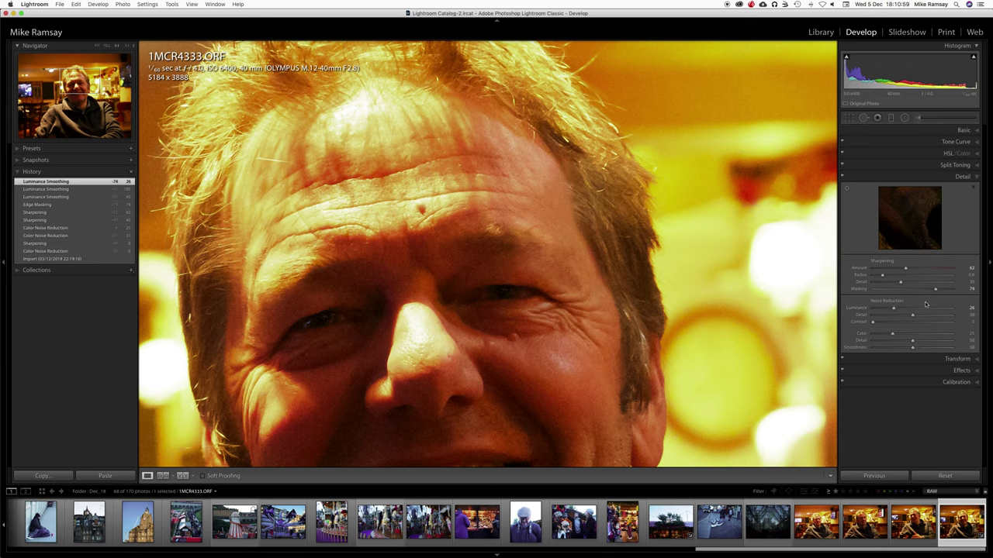
click(626, 319)
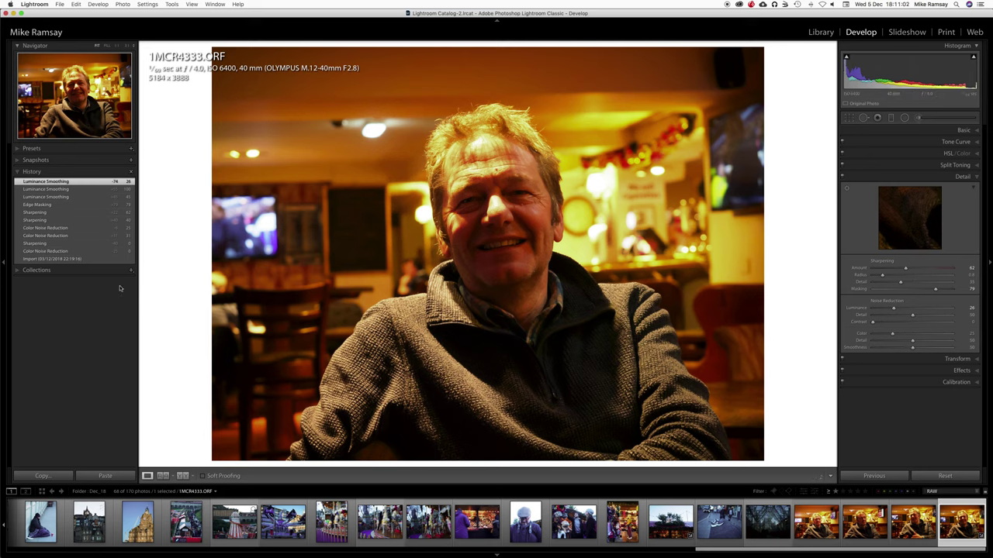